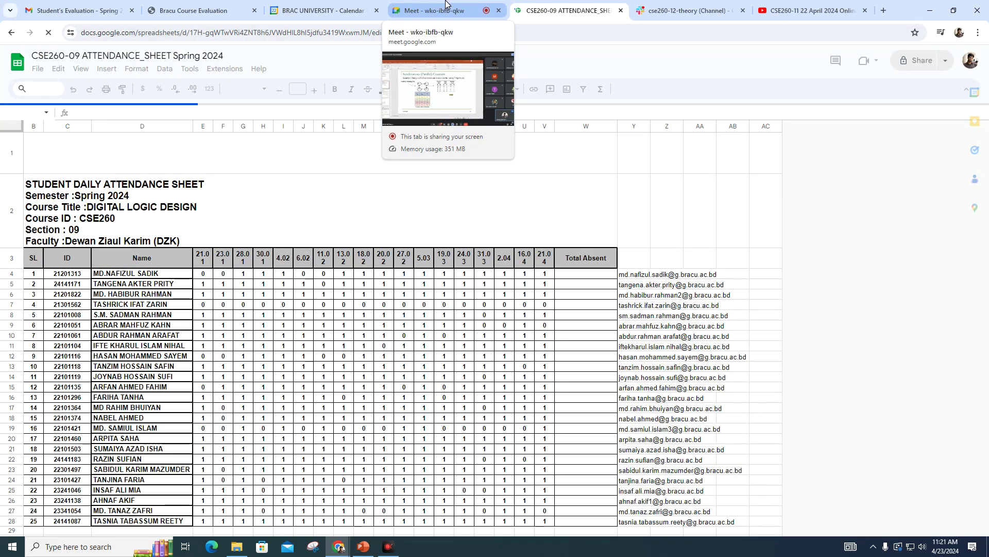
# - Switch to the Google Meet call and change the presentation to share the CSE260-09 ATTENDANCE_SHEET Chrome tab
pyautogui.click(451, 7)
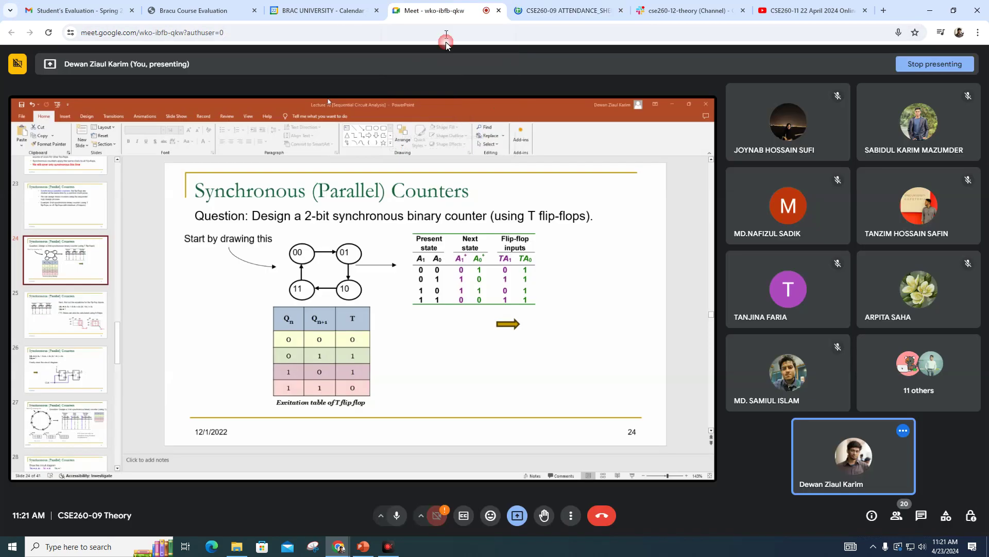
pyautogui.click(524, 519)
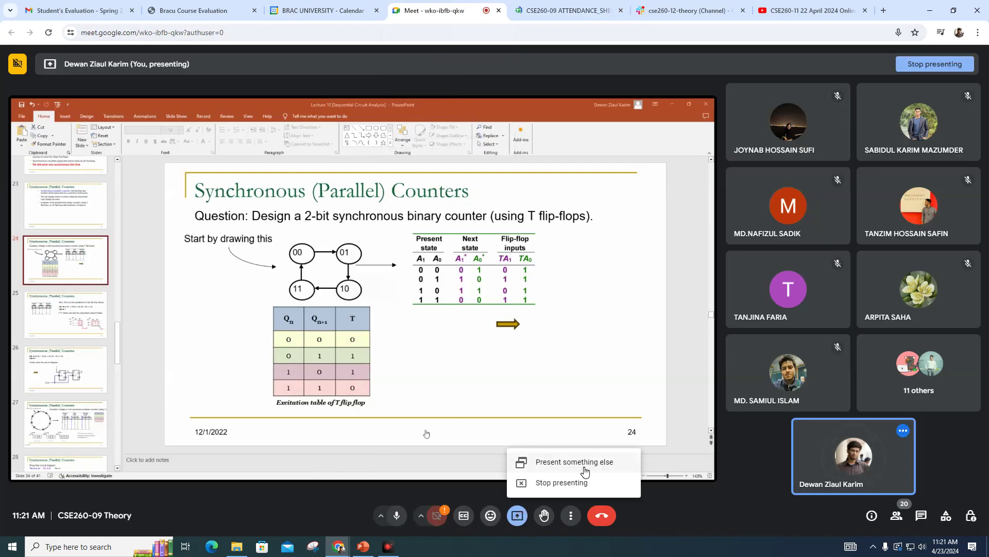
pyautogui.click(564, 462)
pyautogui.click(449, 120)
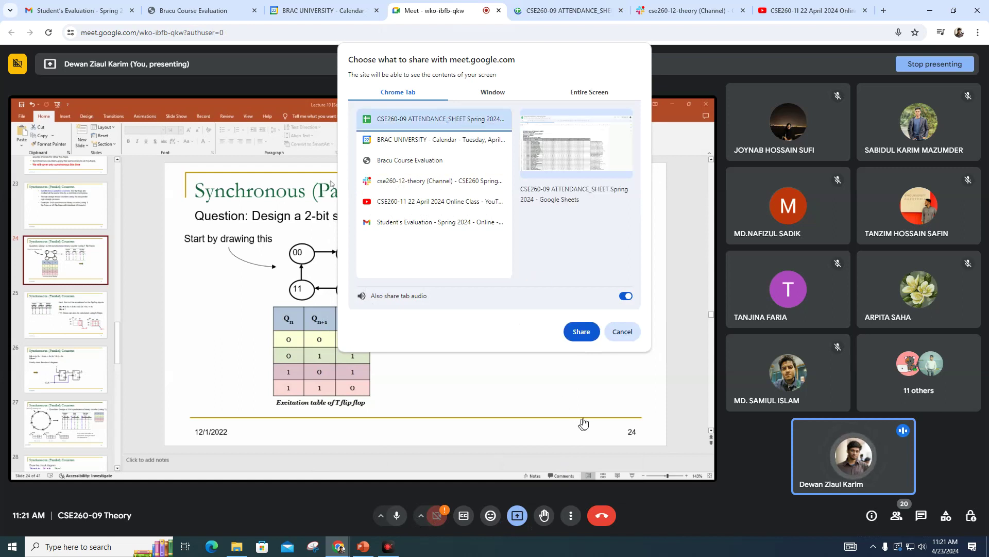
pyautogui.click(580, 333)
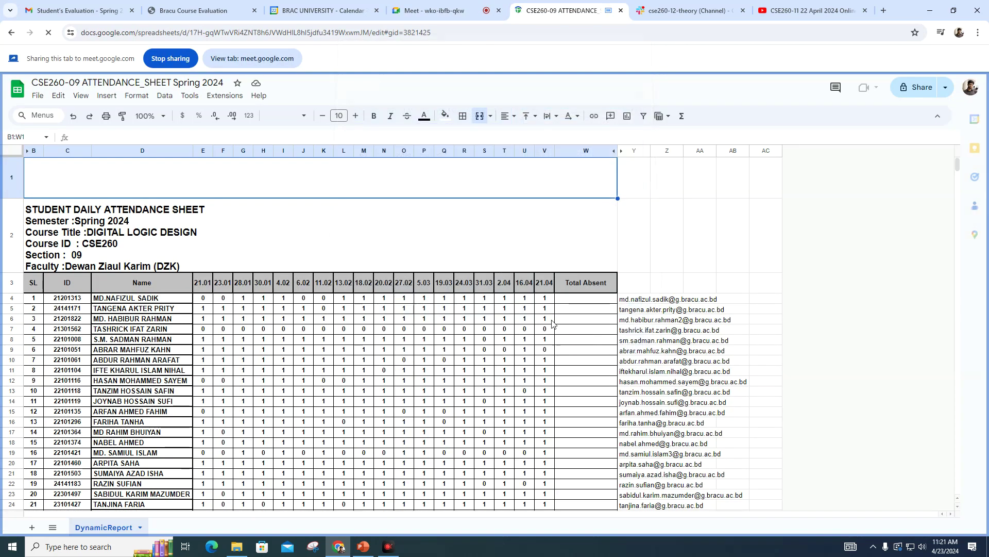
# - Insert a column directly after the 21.04 attendance column and enter 23.04 as its date header
pyautogui.rightClick(548, 150)
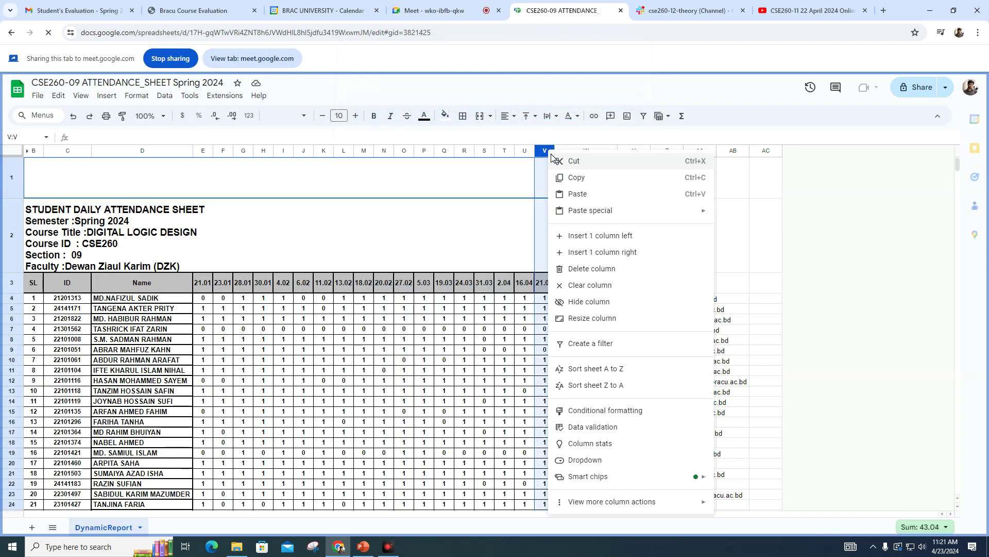
pyautogui.click(613, 252)
pyautogui.click(567, 286)
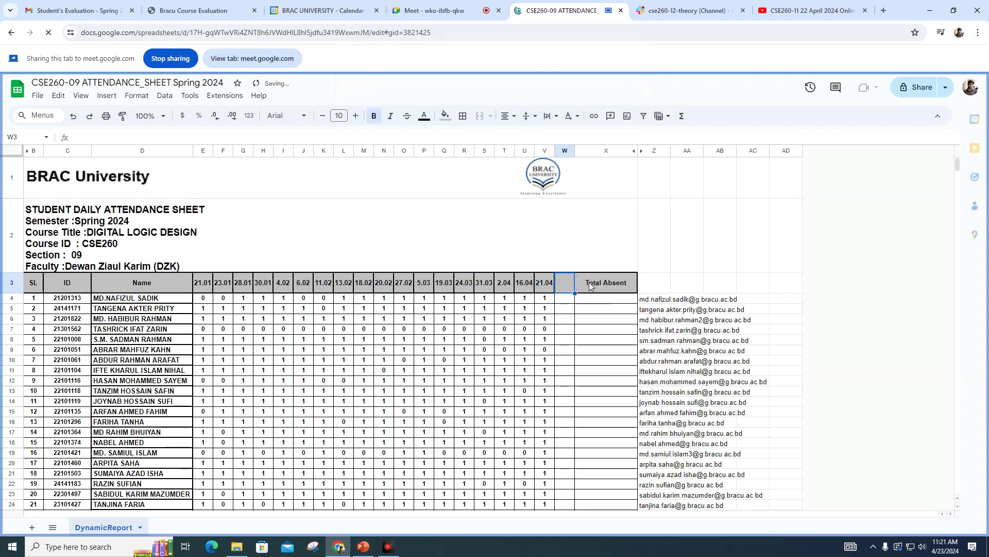
pyautogui.write('23.04')
pyautogui.press('Return')
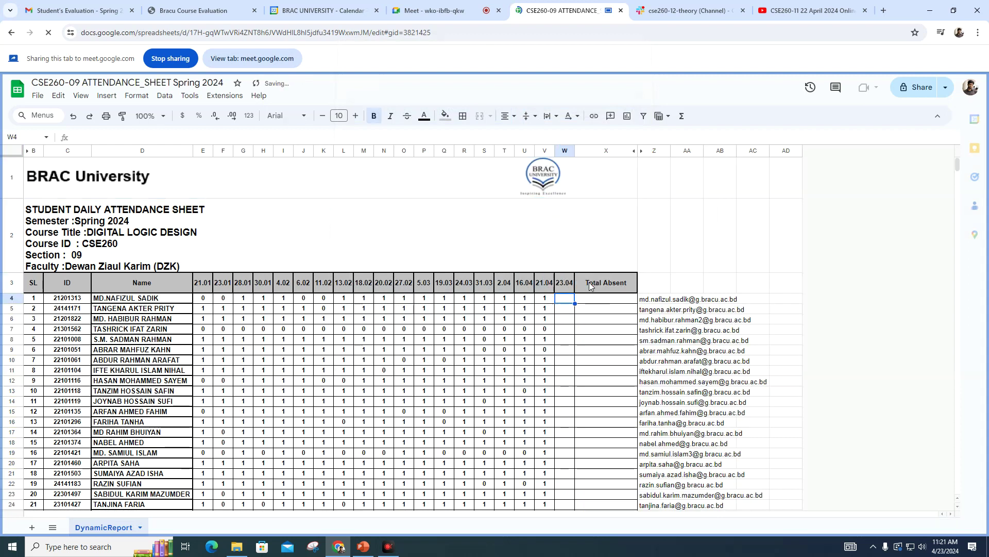
# - Enter the 23.04 attendance for students SL 1 to 4 as 1, 0, 1 and 0
pyautogui.scroll(-1, 528, 342)
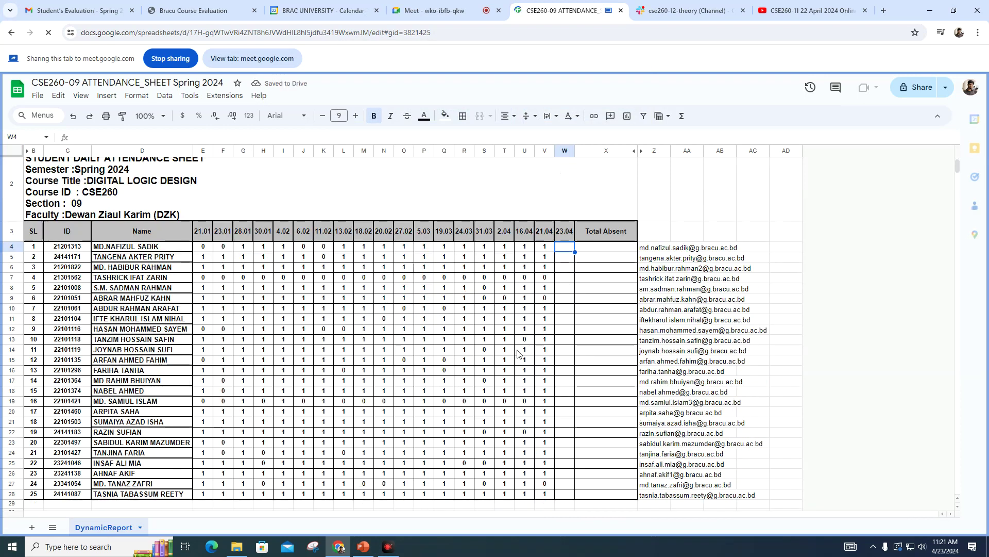
pyautogui.write('1')
pyautogui.press('Return')
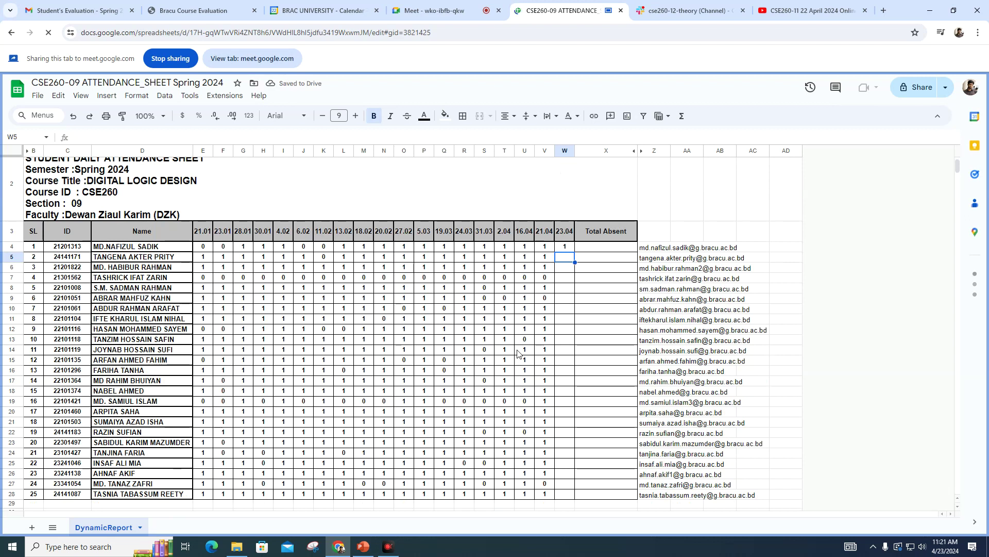
pyautogui.write('0')
pyautogui.press('Return')
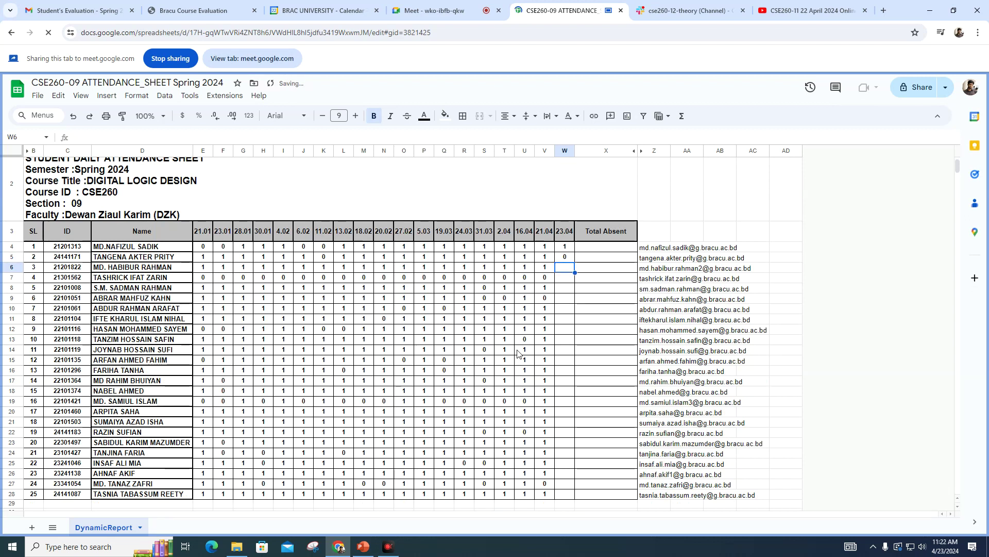
pyautogui.write('1')
pyautogui.press('Return')
pyautogui.write('0')
pyautogui.press('Return')
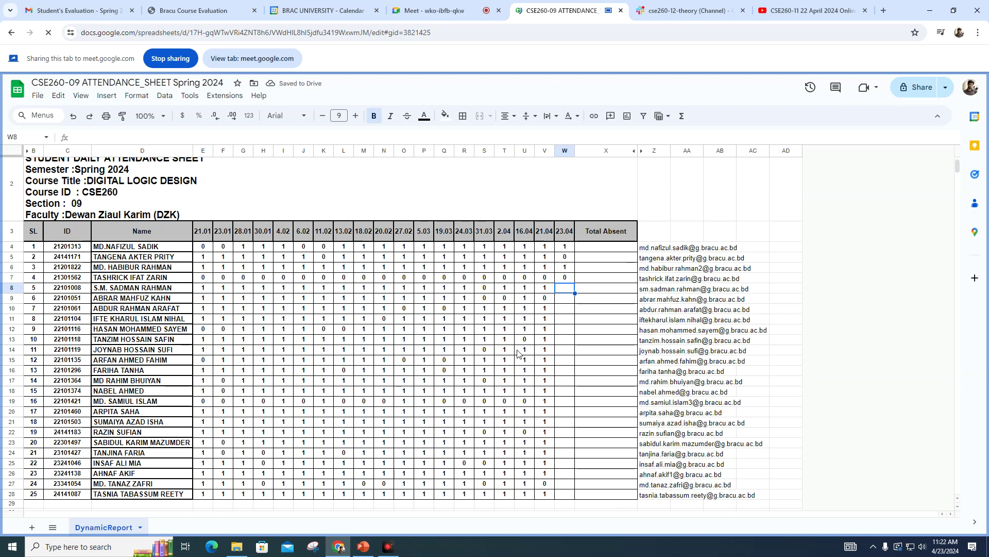
# - Enter 0 in the 23.04 column for students SL 5 to 8, checking the Google Meet participants before marking SL 8
pyautogui.write('0')
pyautogui.press('Return')
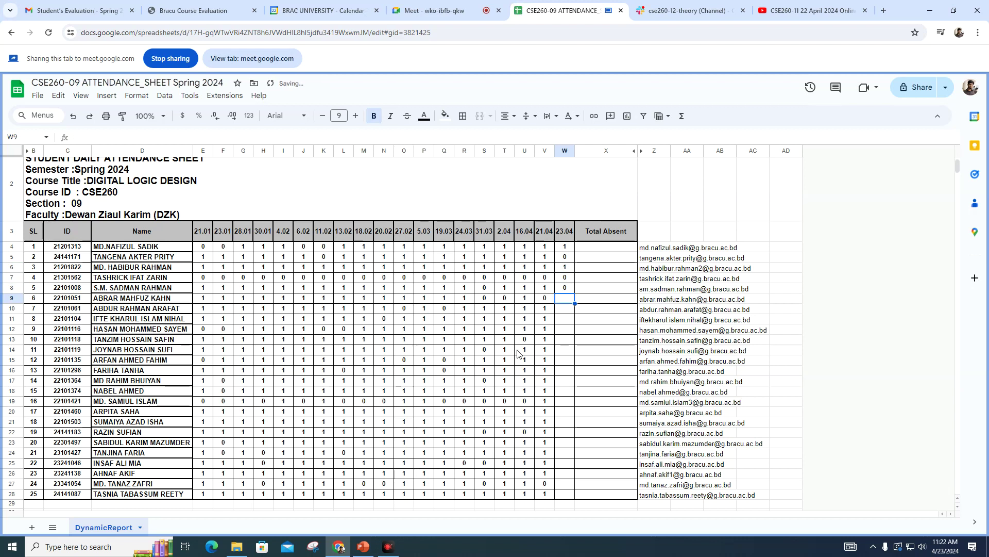
pyautogui.write('0')
pyautogui.press('Return')
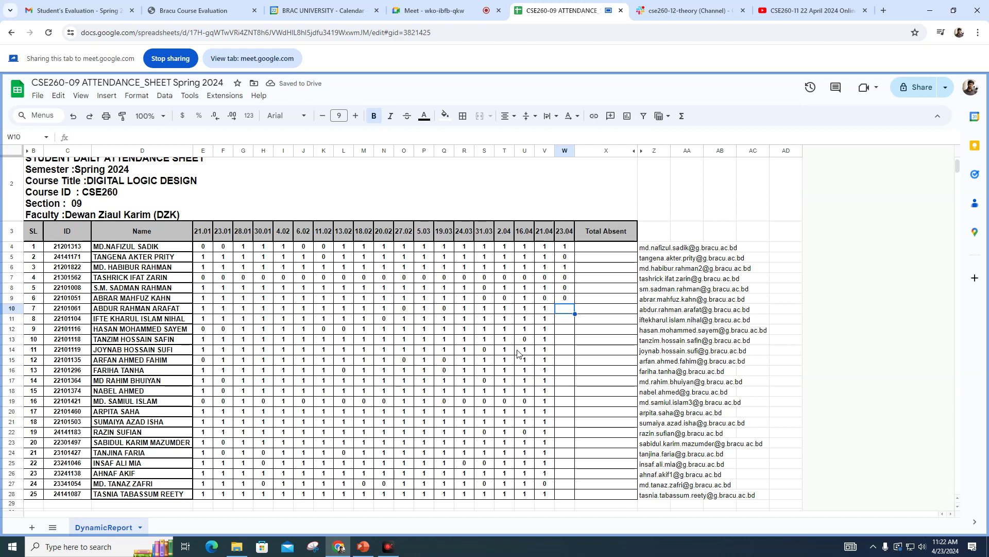
pyautogui.write('0')
pyautogui.press('Return')
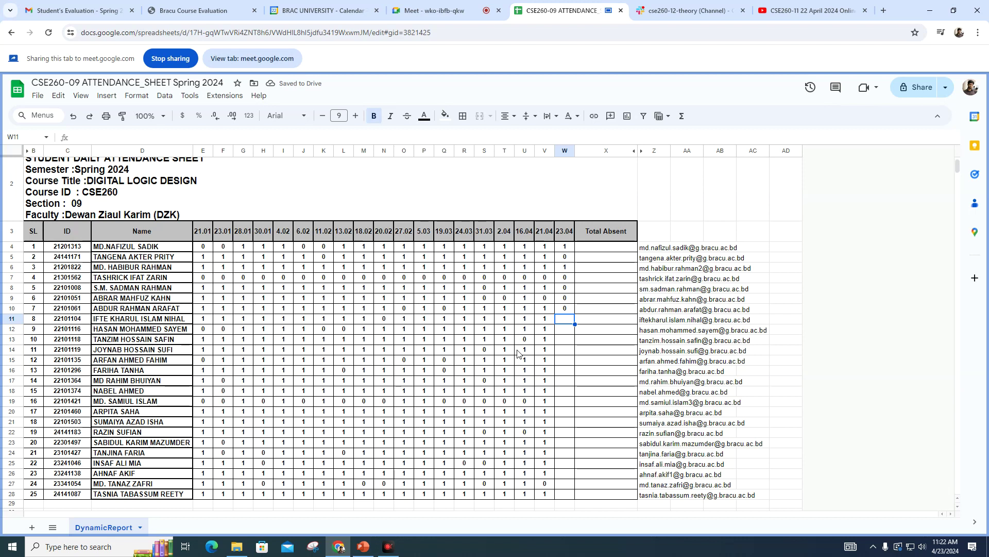
pyautogui.click(435, 10)
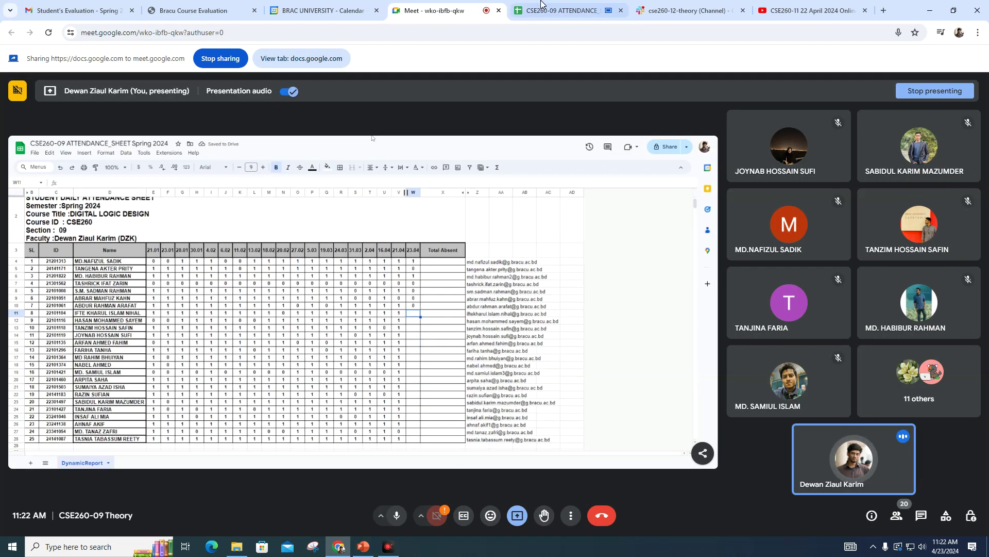
pyautogui.click(587, 4)
pyautogui.write('0')
pyautogui.press('Return')
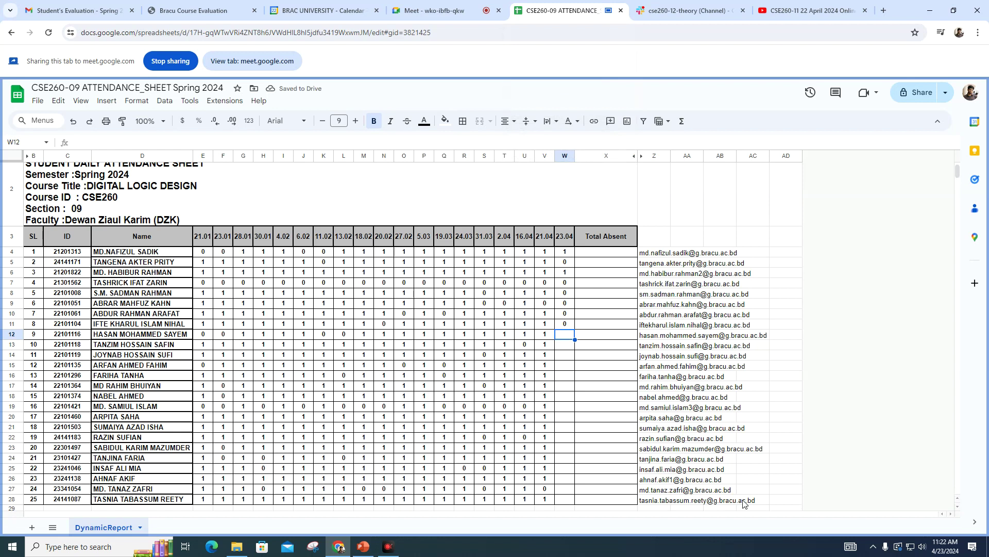
# - Enter 1 in the 23.04 column for students SL 9, 10 and 11
pyautogui.write('1')
pyautogui.press('Return')
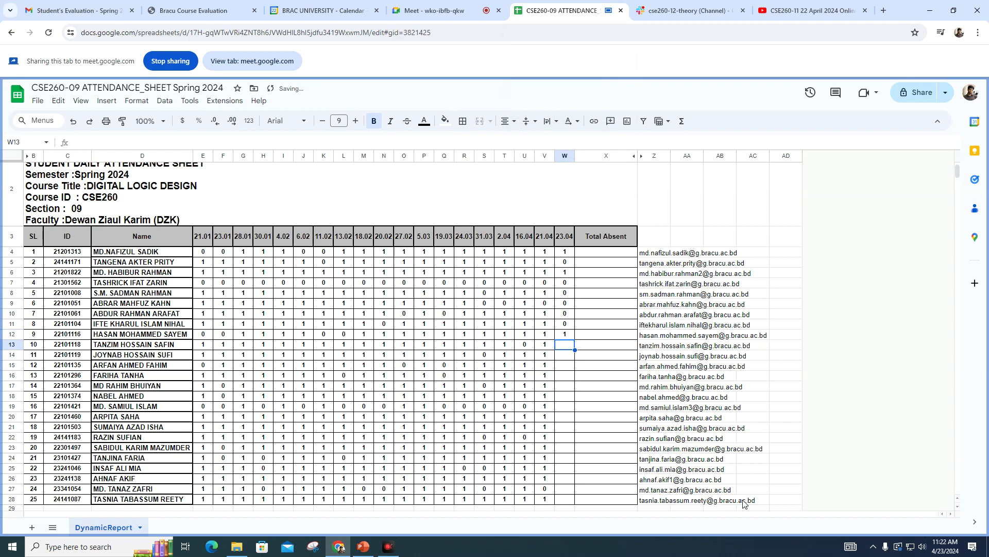
pyautogui.write('1')
pyautogui.press('Return')
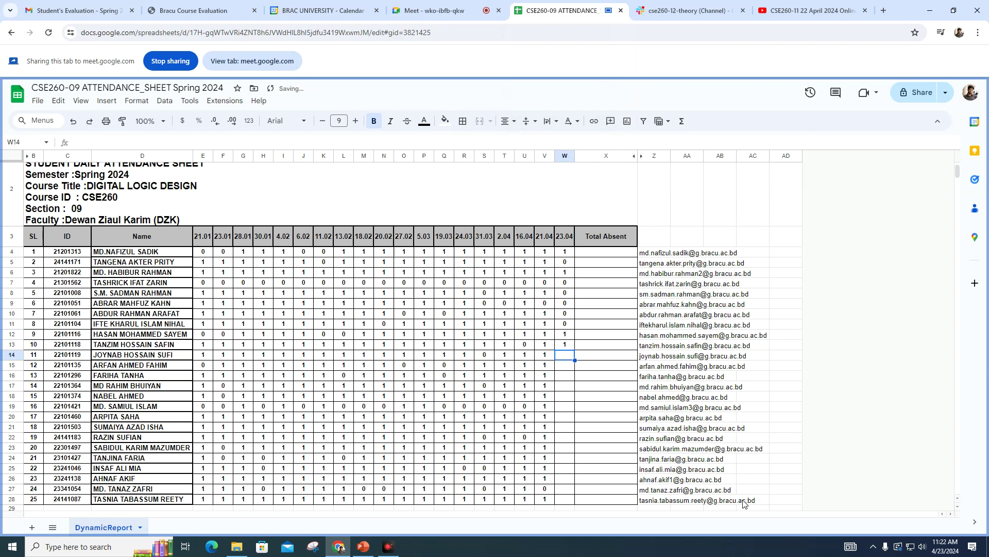
pyautogui.write('1')
pyautogui.press('Return')
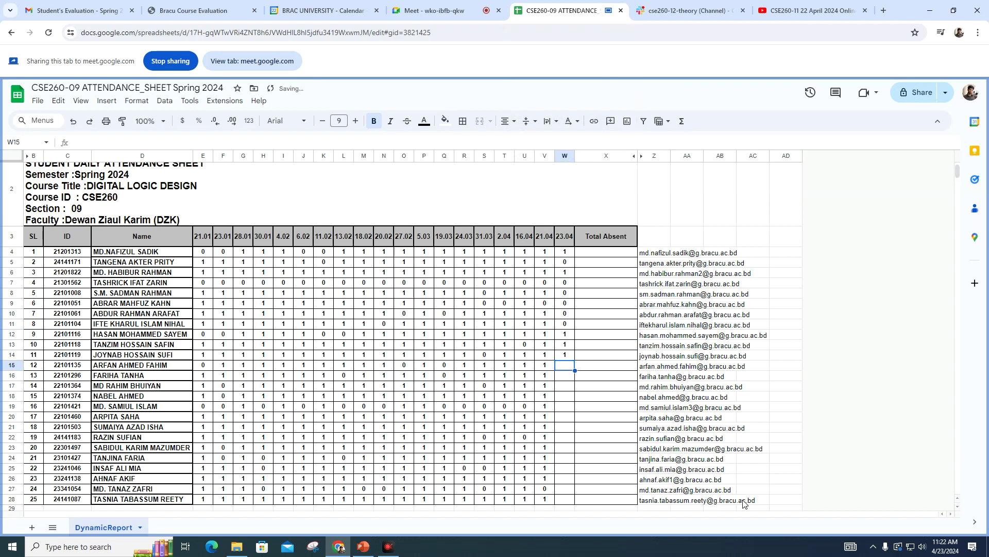
# - Enter 0 in the 23.04 column for students SL 12 to 15
pyautogui.write('0')
pyautogui.press('Return')
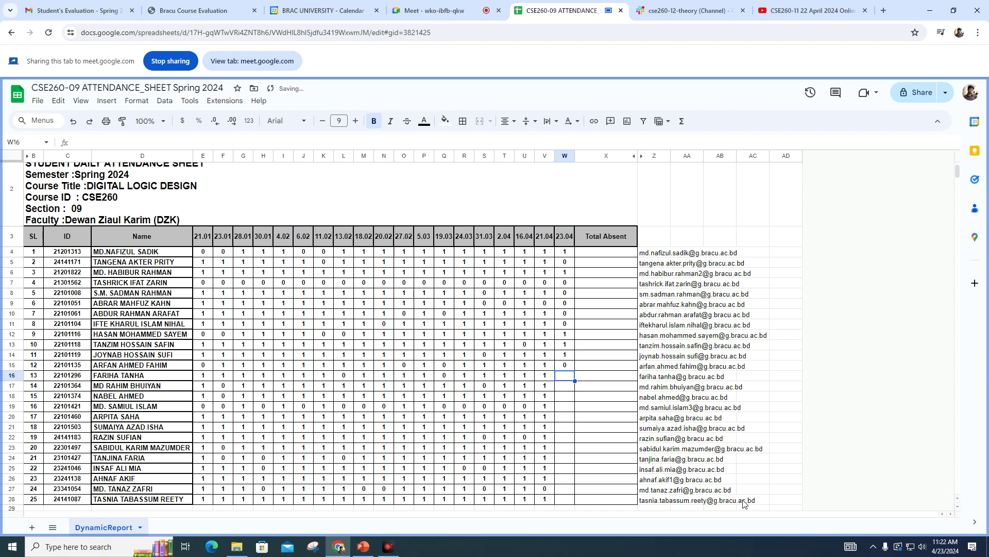
pyautogui.write('0')
pyautogui.press('Return')
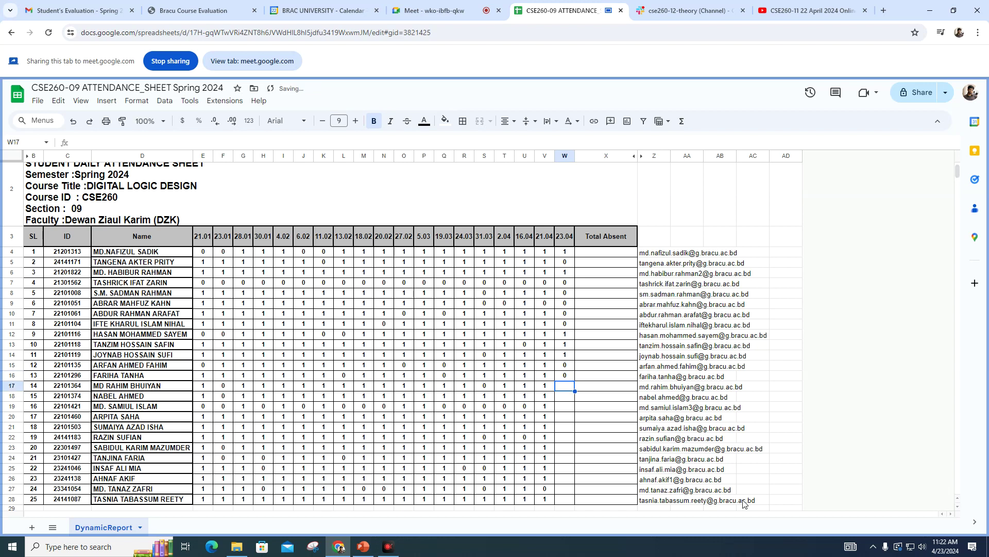
pyautogui.write('0')
pyautogui.press('Return')
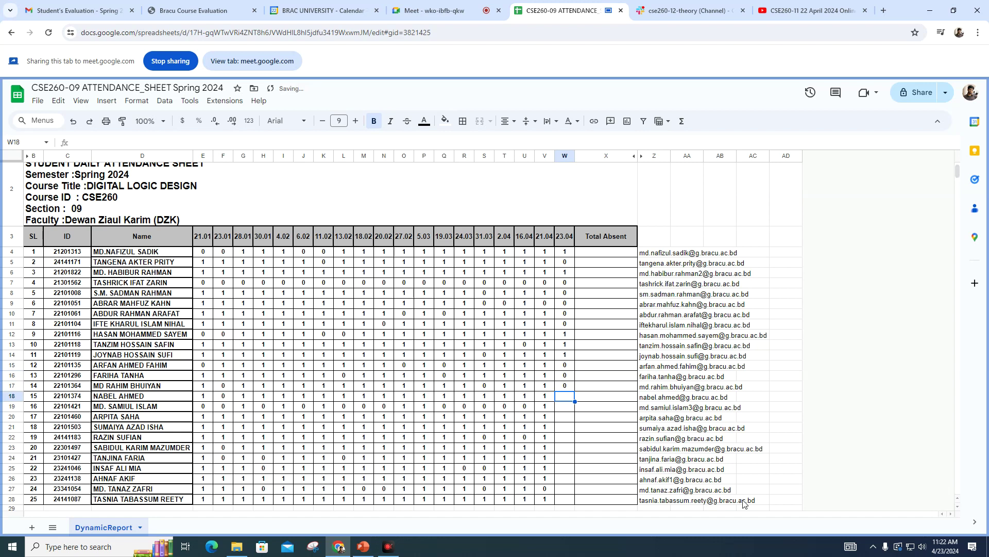
pyautogui.write('0')
pyautogui.press('Return')
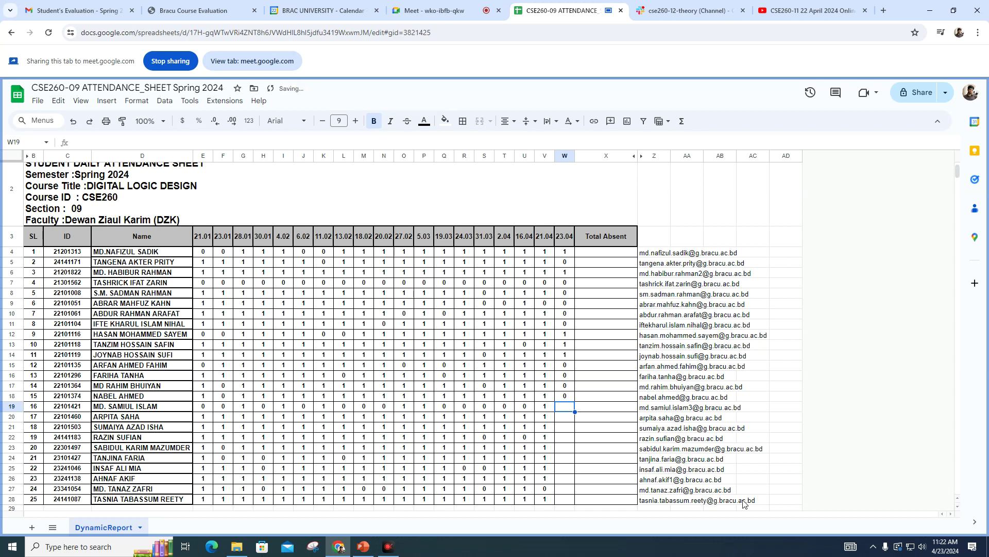
# - Enter 1 in the 23.04 column for students SL 16 to 18, checking the Google Meet call before marking SL 18
pyautogui.write('1')
pyautogui.press('Return')
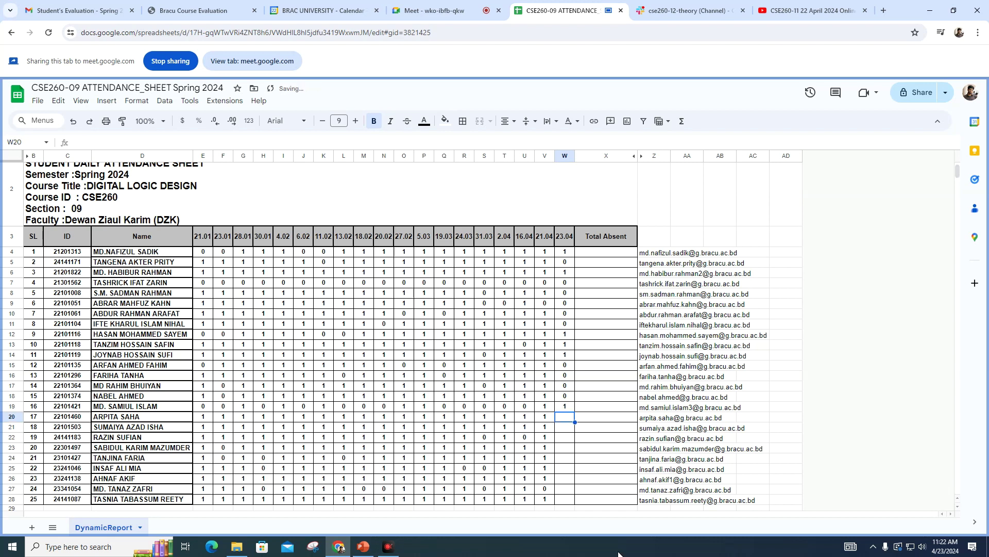
pyautogui.scroll(-2, 620, 437)
pyautogui.write('1')
pyautogui.press('Return')
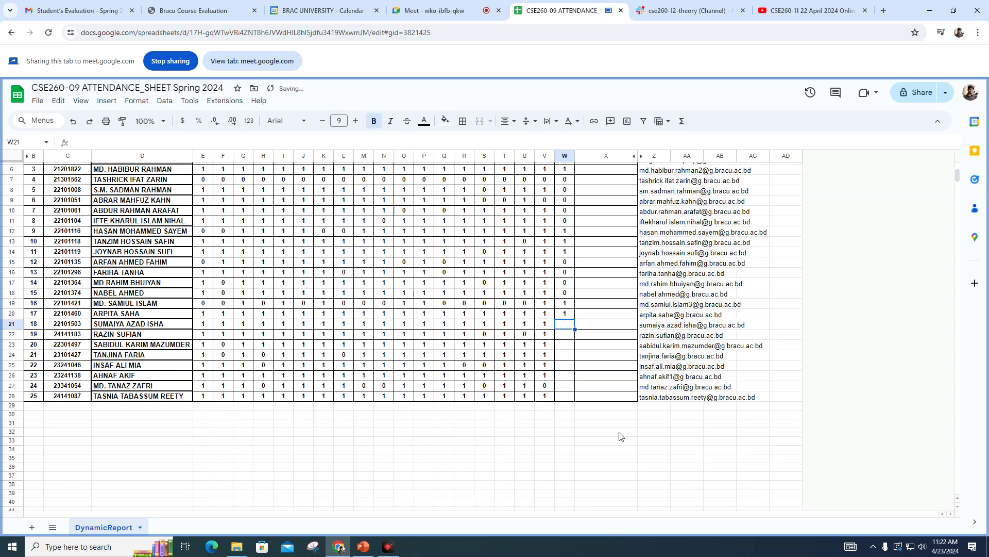
pyautogui.click(435, 10)
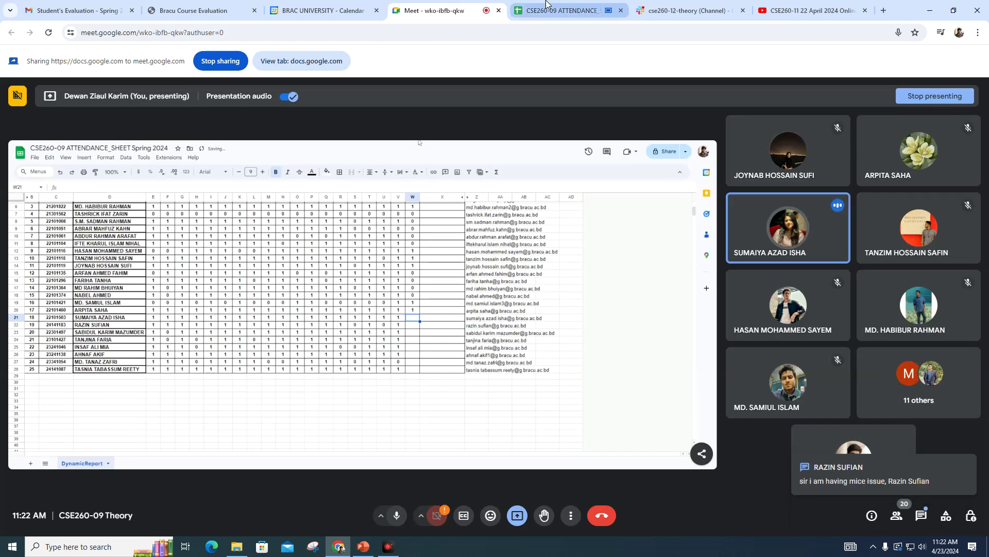
pyautogui.click(572, 7)
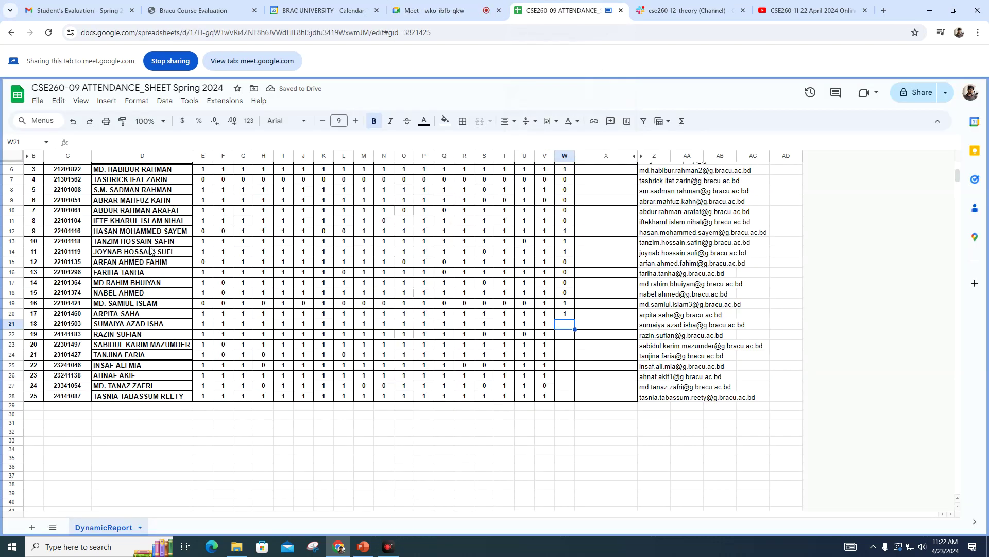
pyautogui.write('1')
pyautogui.press('Return')
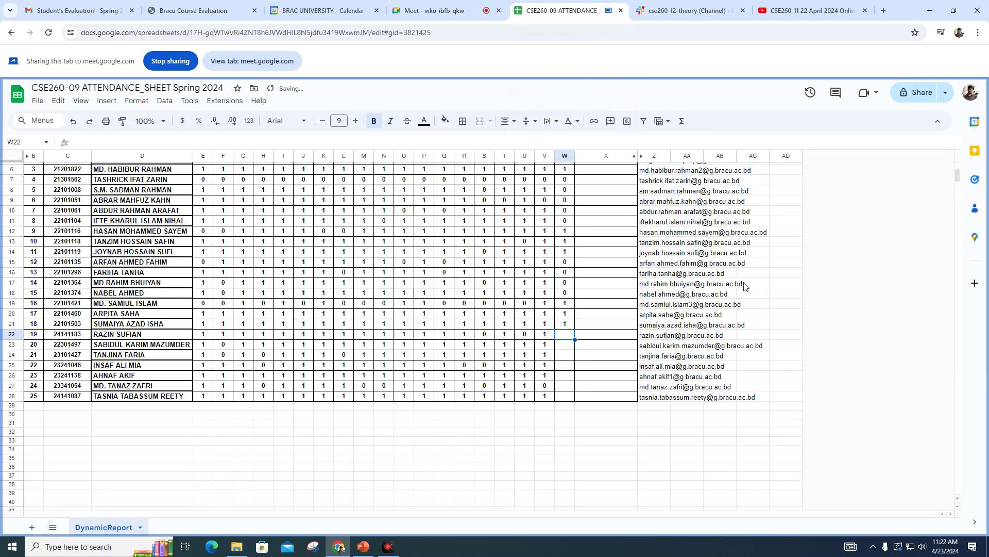
# - Enter 1 in the 23.04 column for students SL 19 and 20
pyautogui.scroll(2, 241, 295)
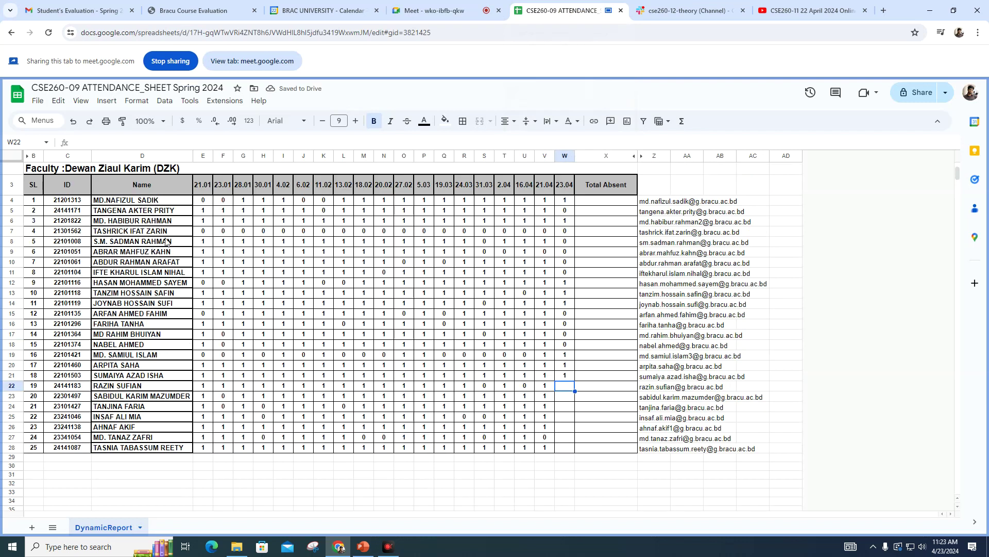
pyautogui.write('1')
pyautogui.press('Return')
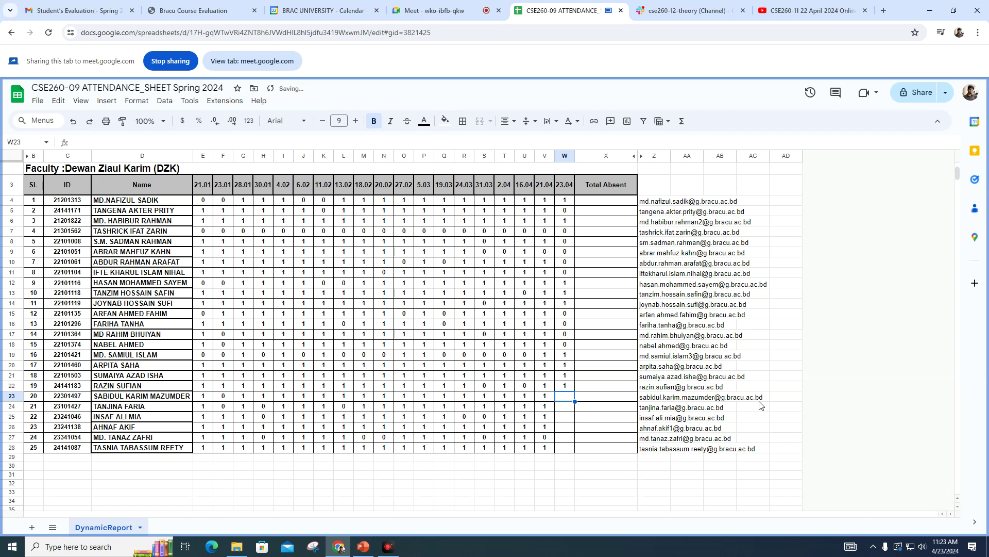
pyautogui.write('1')
pyautogui.press('Return')
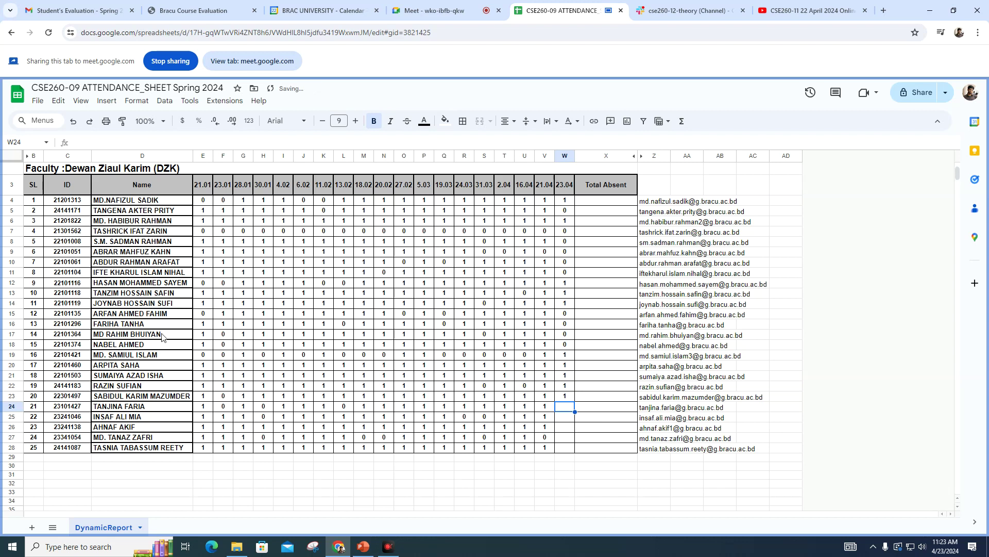
# - Correct the 23.04 attendance of student SL 13 to 1
pyautogui.click(570, 323)
pyautogui.write('1')
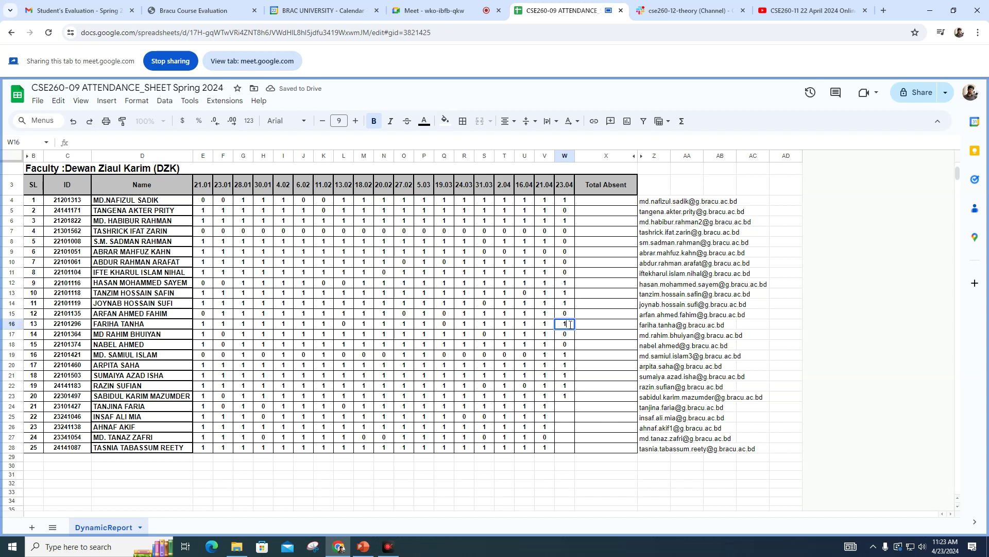
pyautogui.press('Return')
# - Enter the 23.04 attendance for student SL 21 as 0 and for student SL 22 as 1
pyautogui.click(572, 407)
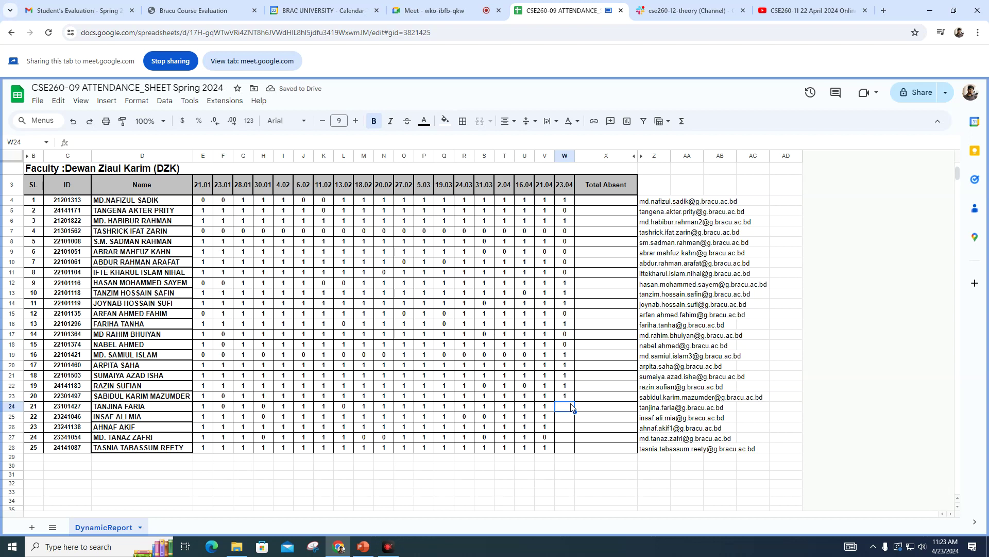
pyautogui.write('0')
pyautogui.press('Return')
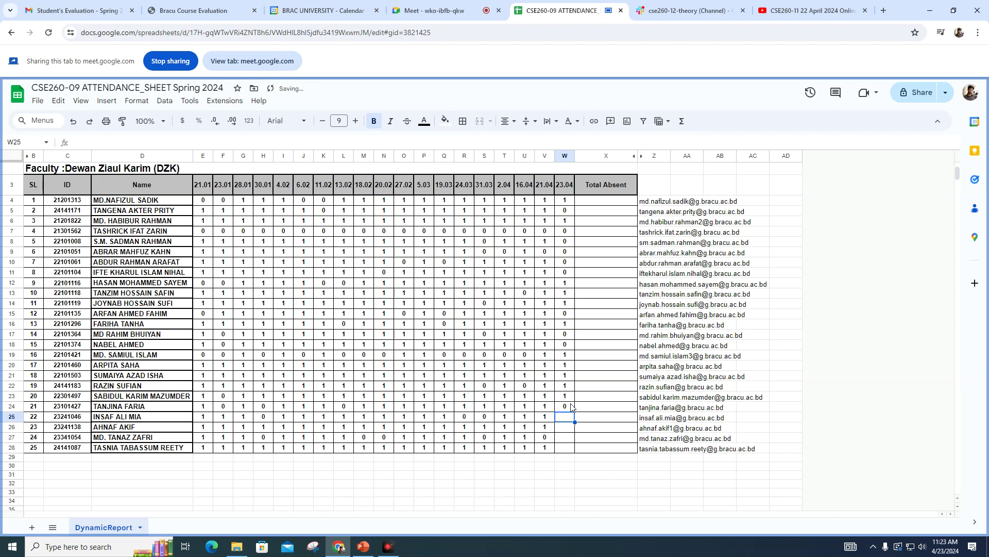
pyautogui.write('1')
pyautogui.press('Return')
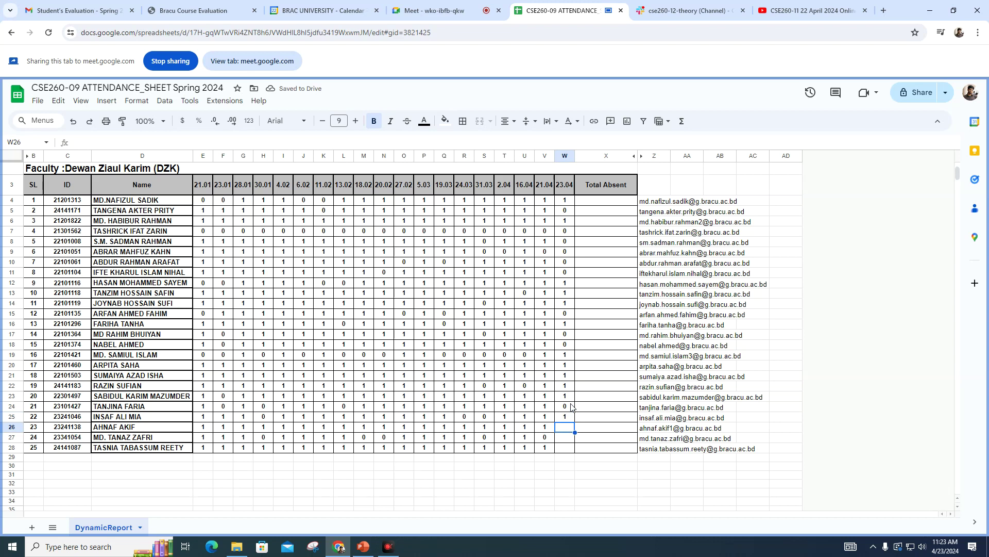
# - Enter the 23.04 attendance for student SL 23 as 1 and for students SL 24 and 25 as 0
pyautogui.write('1')
pyautogui.press('Return')
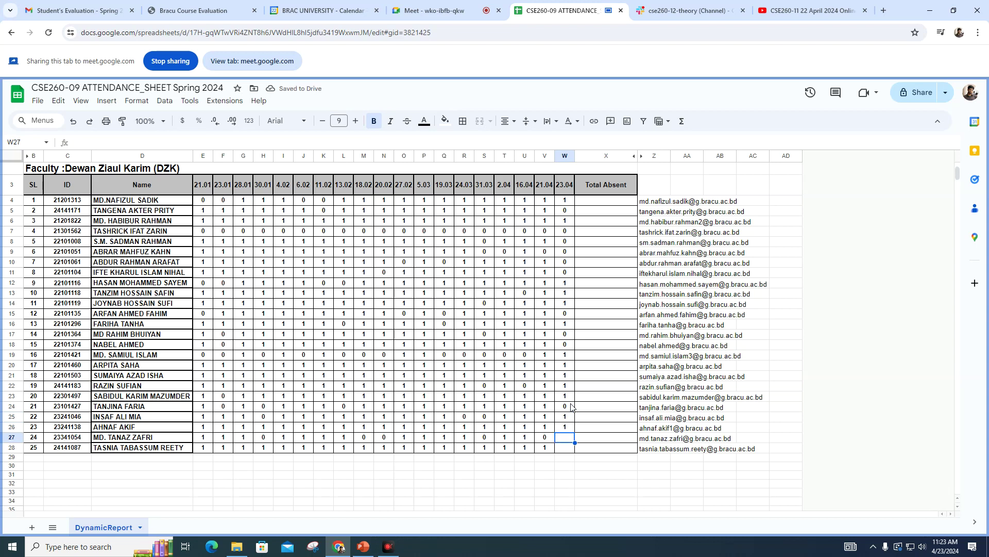
pyautogui.write('0')
pyautogui.press('Return')
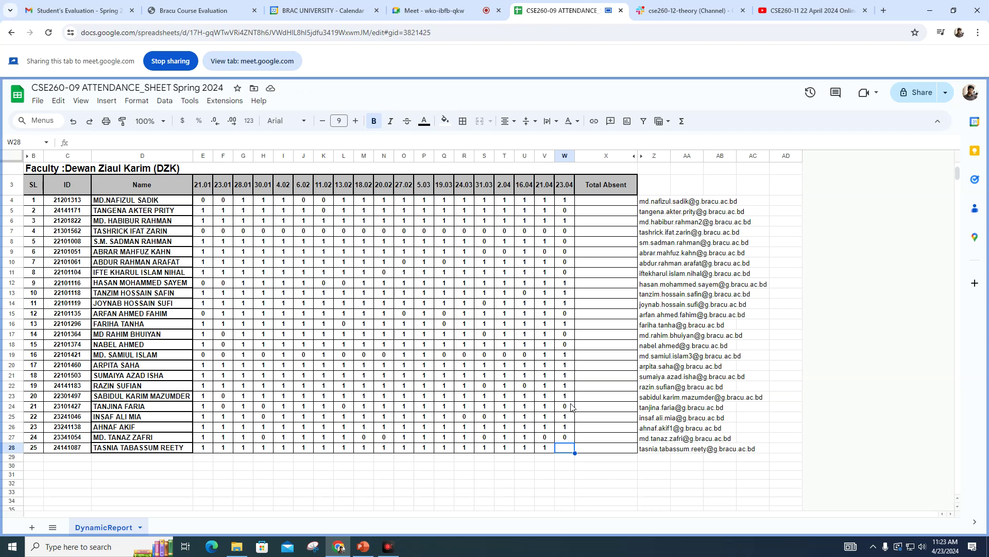
pyautogui.write('0')
pyautogui.press('Return')
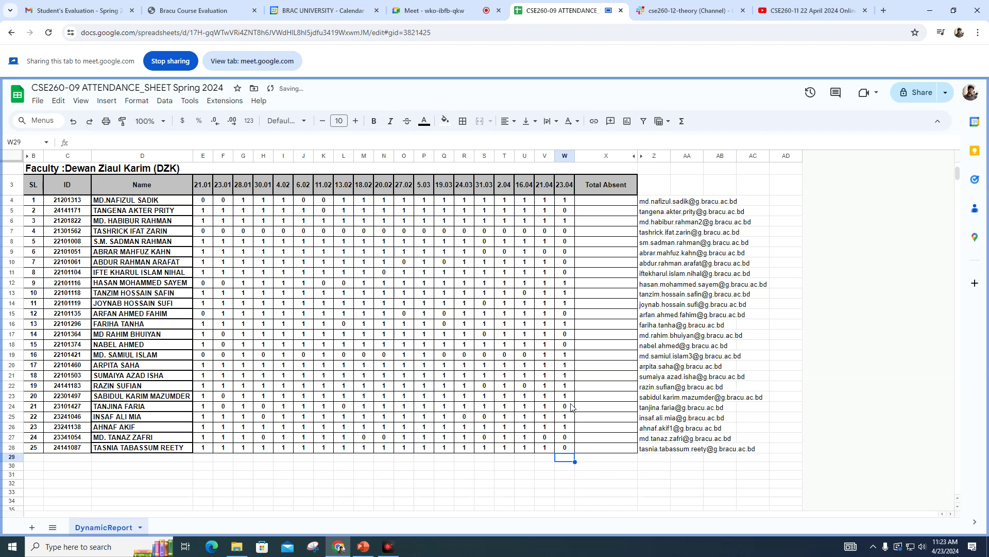
# - Check the participants in the Google Meet call and correct the 23.04 attendance of students SL 2 and SL 7 to 1
pyautogui.click(442, 4)
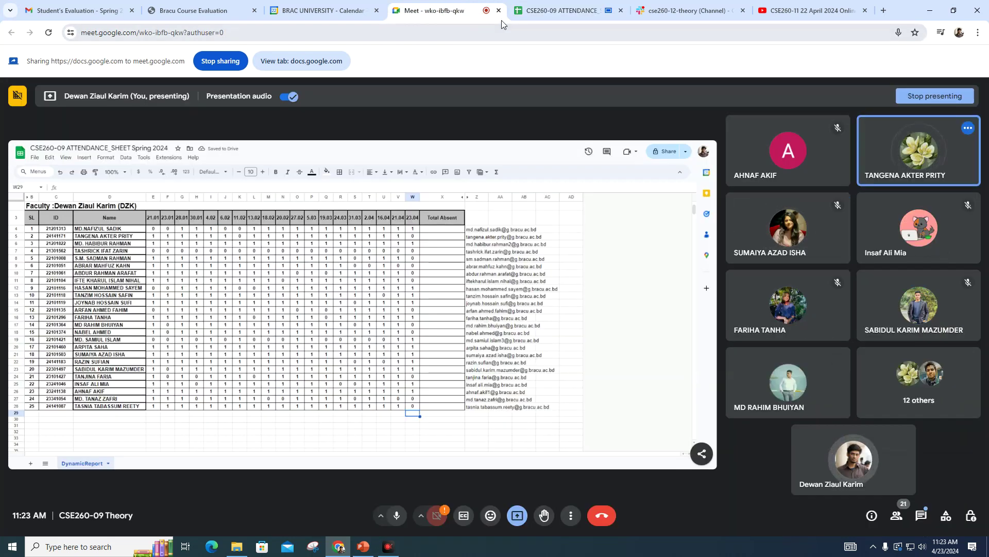
pyautogui.click(567, 4)
pyautogui.scroll(2, 497, 225)
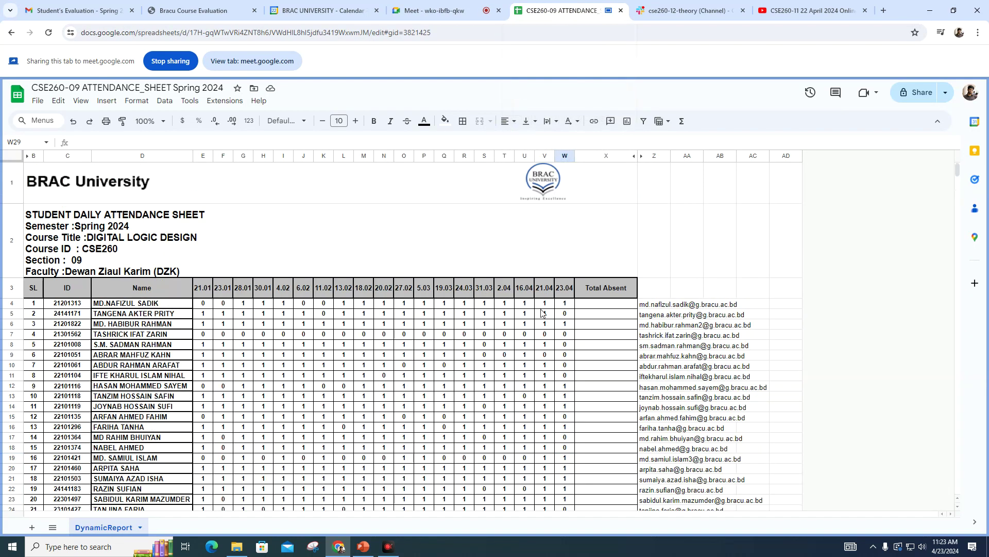
pyautogui.click(570, 315)
pyautogui.write('1')
pyautogui.press('Return')
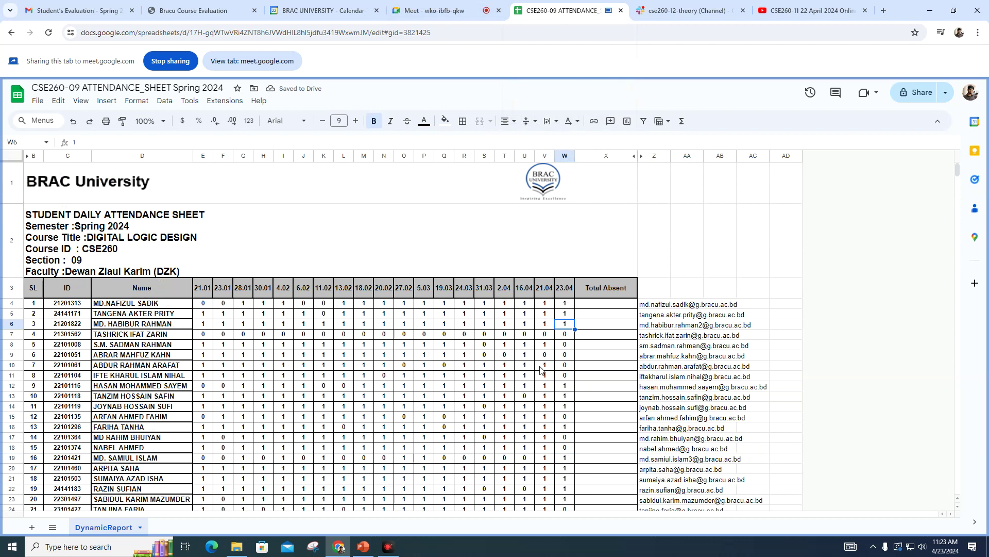
pyautogui.click(564, 366)
pyautogui.write('1')
pyautogui.press('Return')
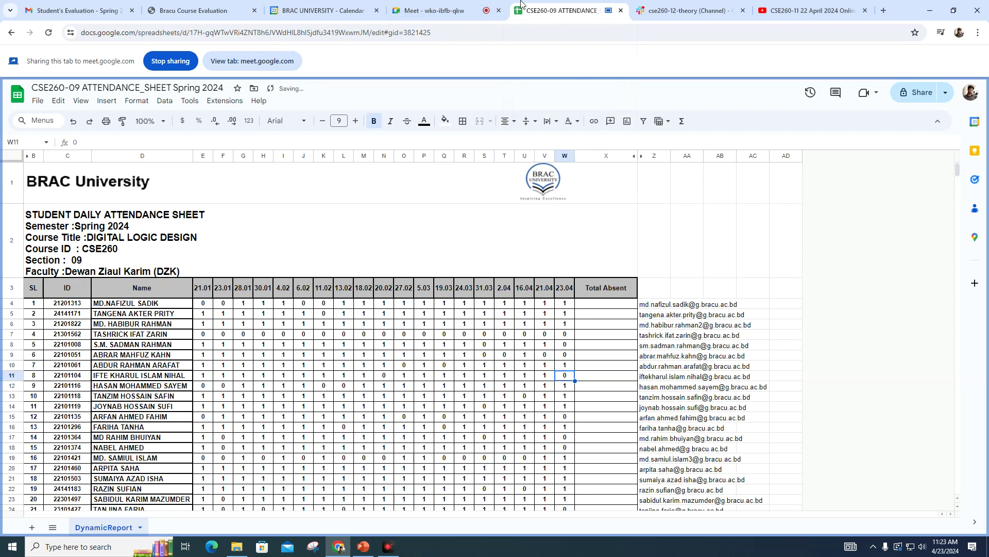
# - Check the Google Meet call again and correct the 23.04 attendance of student SL 14 to 1
pyautogui.click(493, 6)
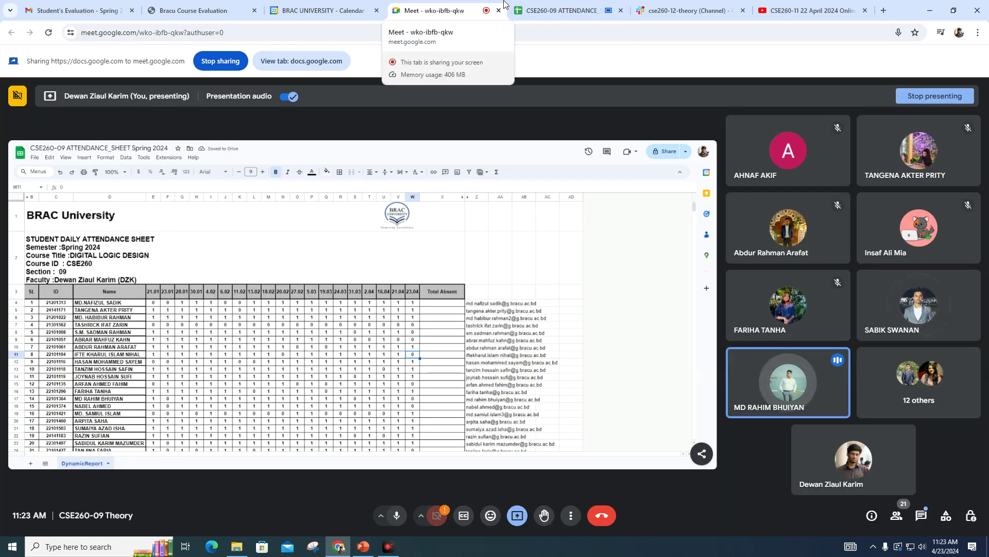
pyautogui.click(546, 9)
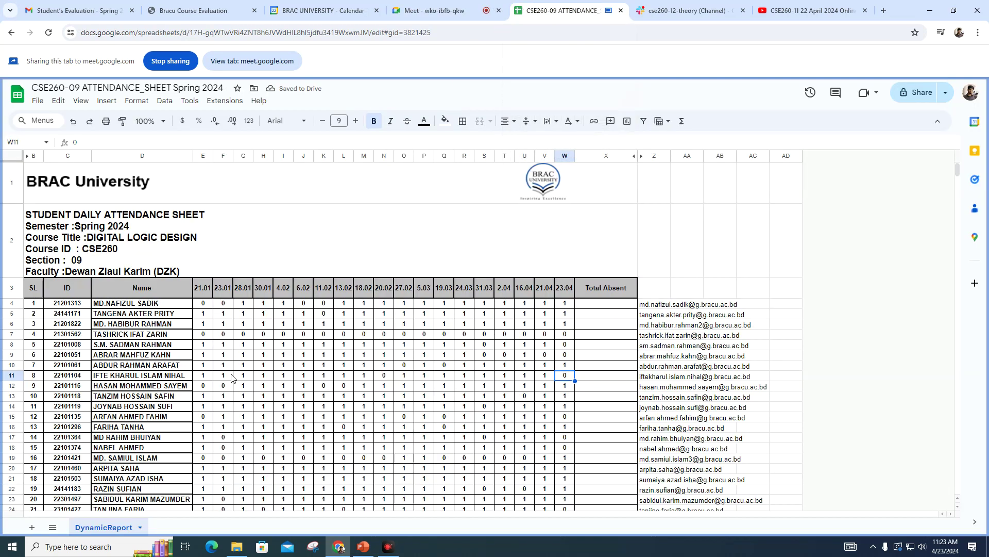
pyautogui.click(559, 439)
pyautogui.write('1')
pyautogui.press('Return')
pyautogui.scroll(-3, 430, 401)
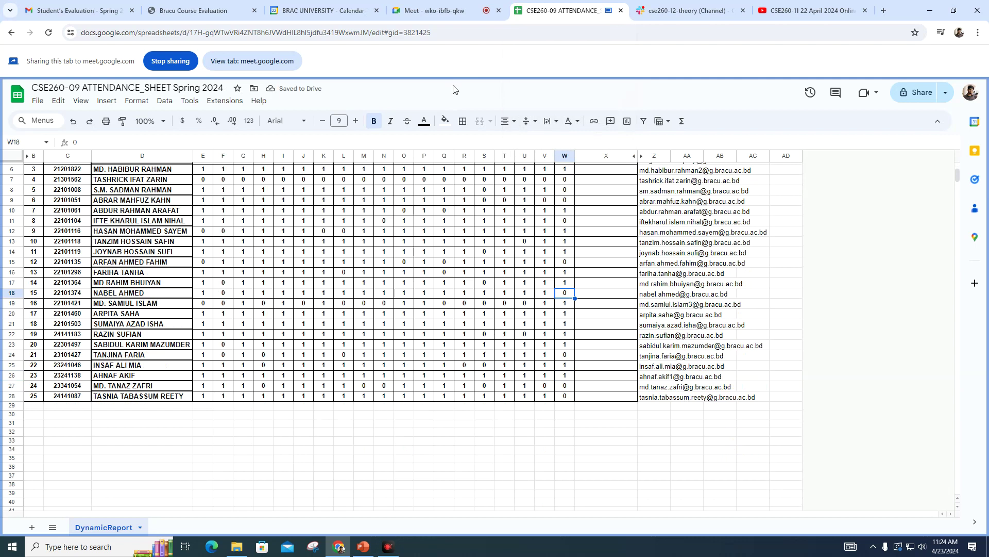
# - Open the CSE260-10 ATTENDANCE_SHEET Spring 2024 in a new browser tab and place it beside the CSE260-09 sheet's tab
pyautogui.click(455, 6)
pyautogui.click(564, 10)
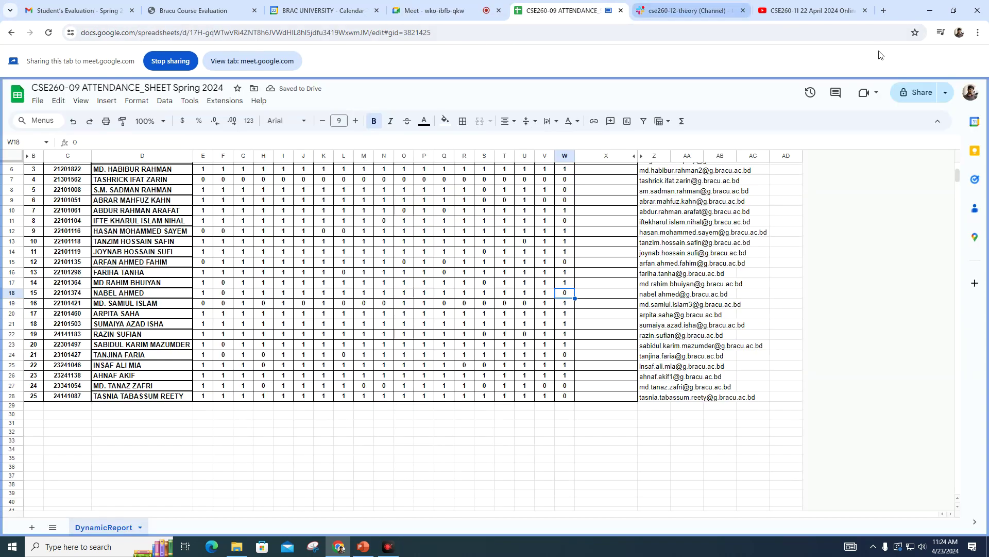
pyautogui.click(884, 10)
pyautogui.write('att')
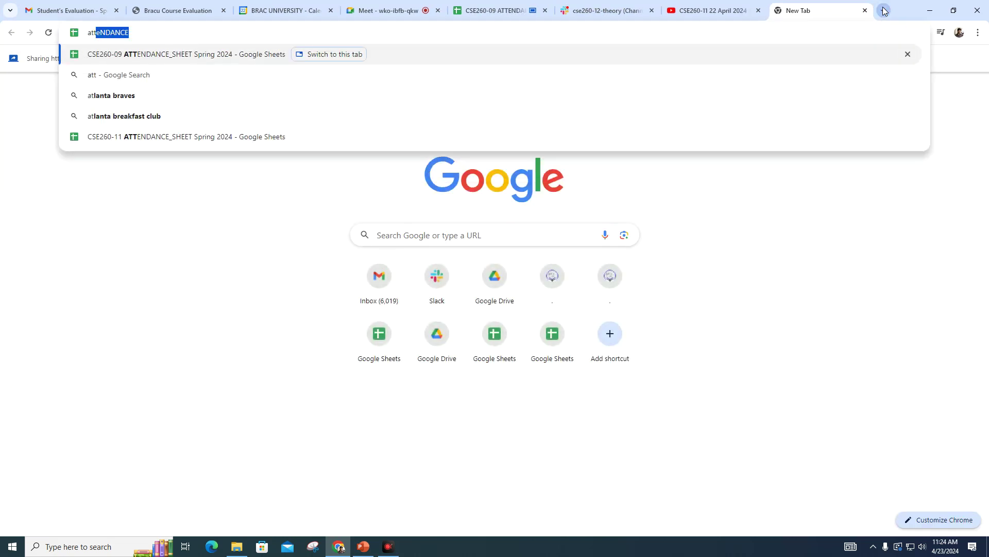
pyautogui.write(' 10')
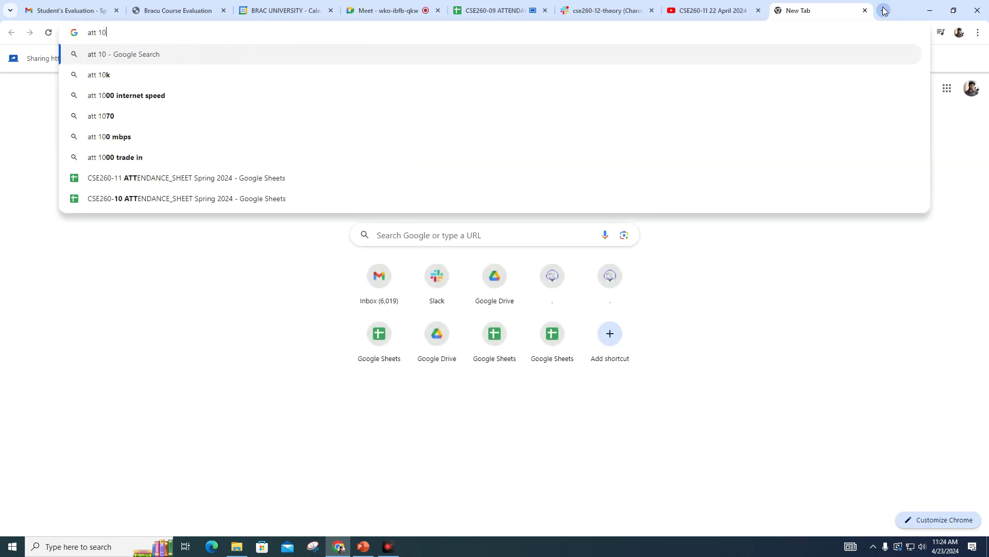
pyautogui.click(326, 199)
pyautogui.moveTo(802, 8); pyautogui.dragTo(613, 5)
# - Enter 1 in column W for student SL 22 in the CSE260-10 attendance sheet
pyautogui.scroll(-5, 544, 437)
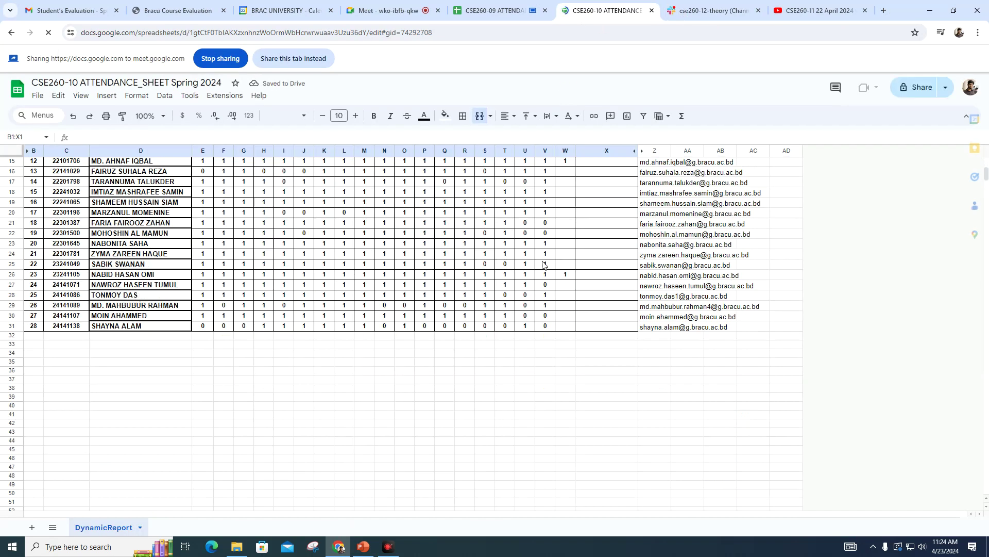
pyautogui.click(562, 265)
pyautogui.write('1')
pyautogui.press('Return')
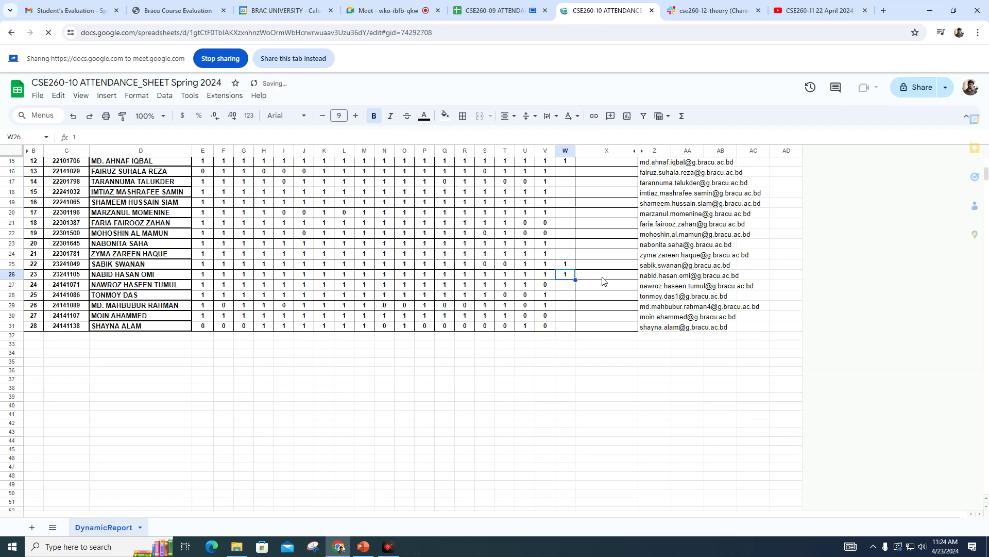
# - In the Google Meet call, present the PowerPoint window with the Lecture 10 slides instead of the attendance sheet, and return to the call
pyautogui.click(382, 8)
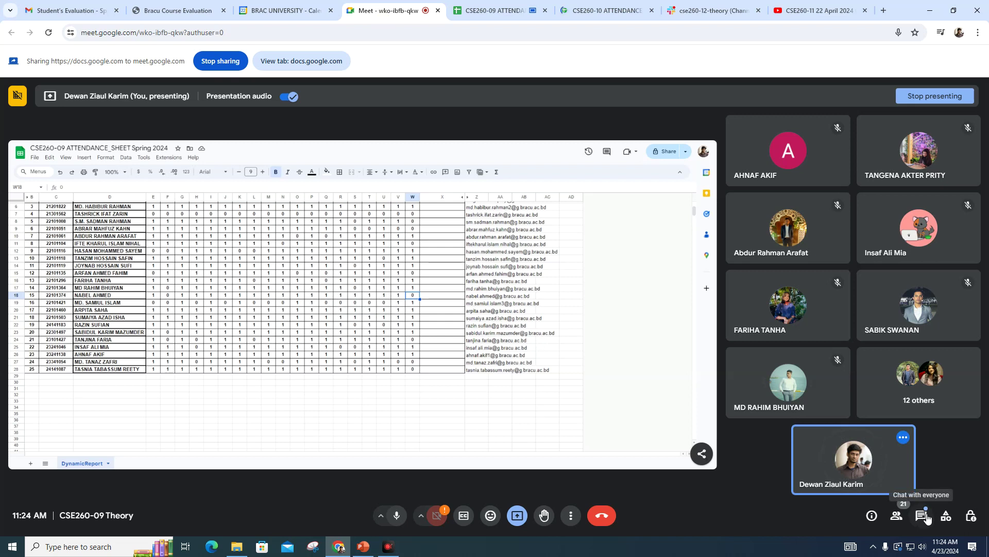
pyautogui.click(517, 515)
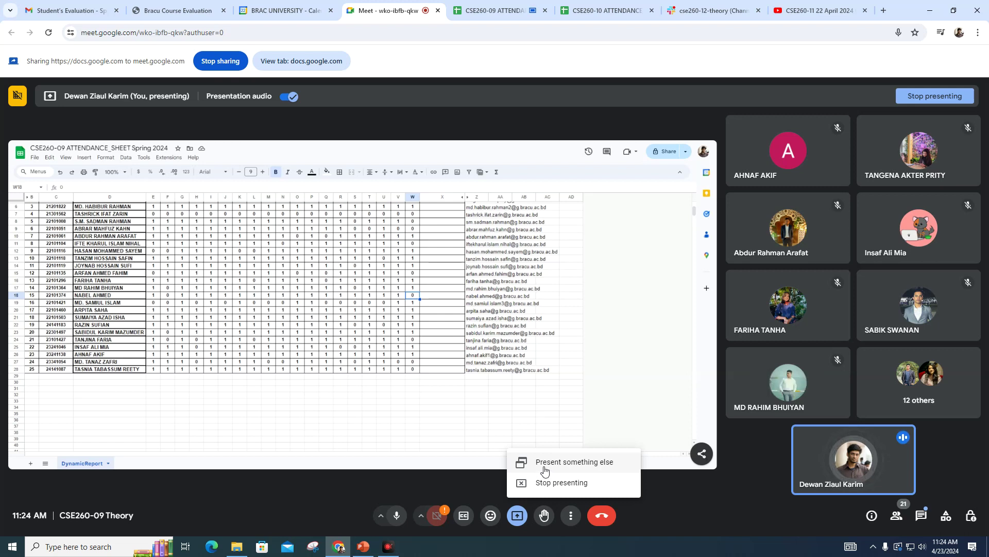
pyautogui.click(544, 470)
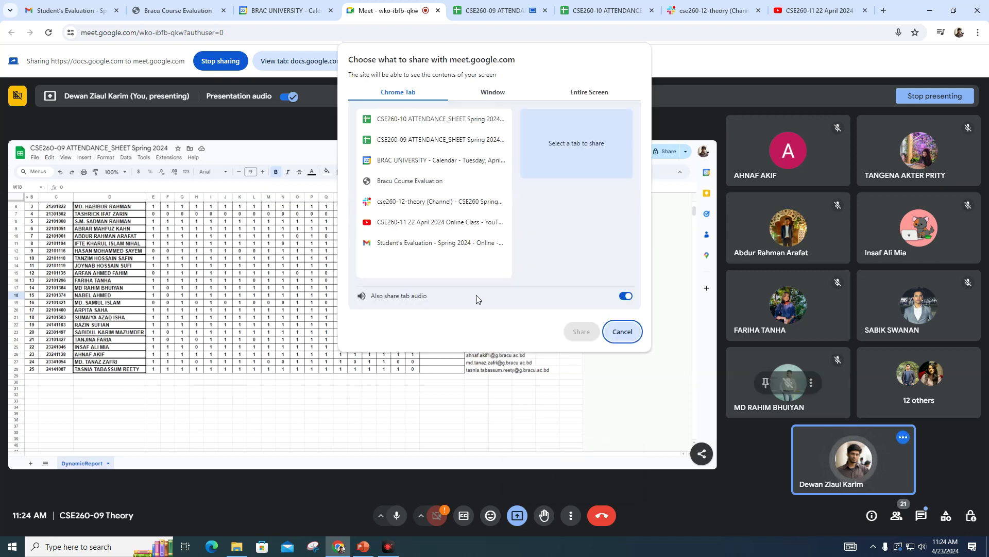
pyautogui.click(489, 96)
pyautogui.click(485, 146)
pyautogui.click(580, 332)
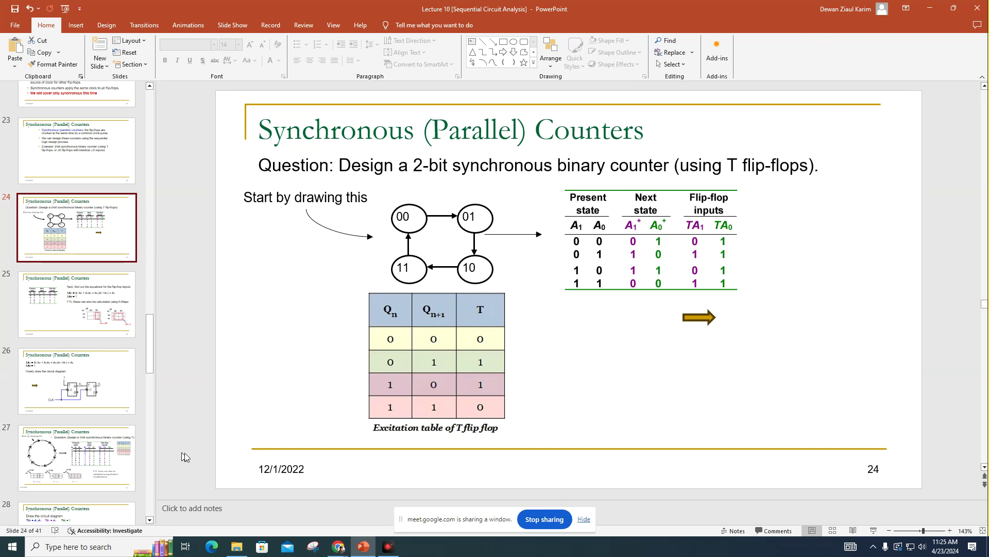
pyautogui.moveTo(338, 546)
pyautogui.click(302, 505)
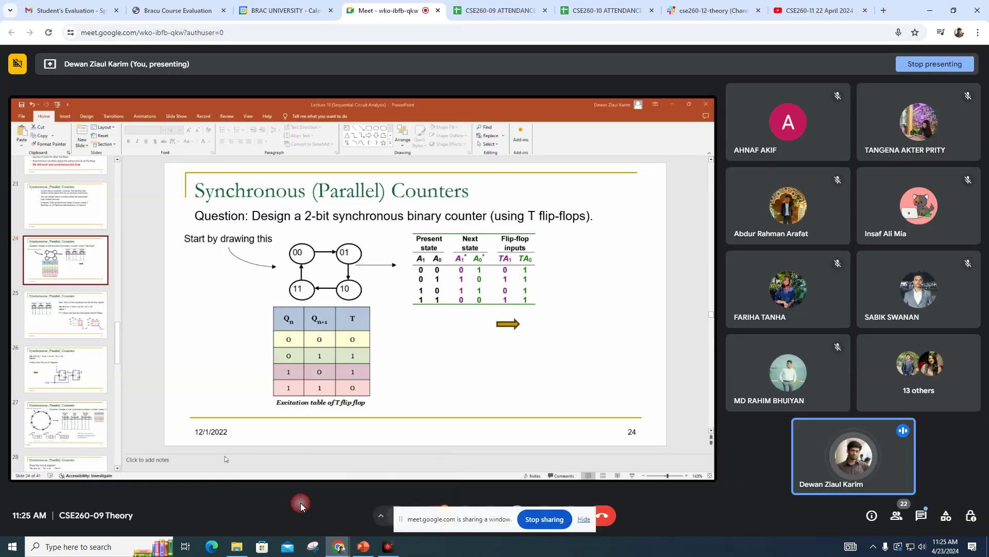